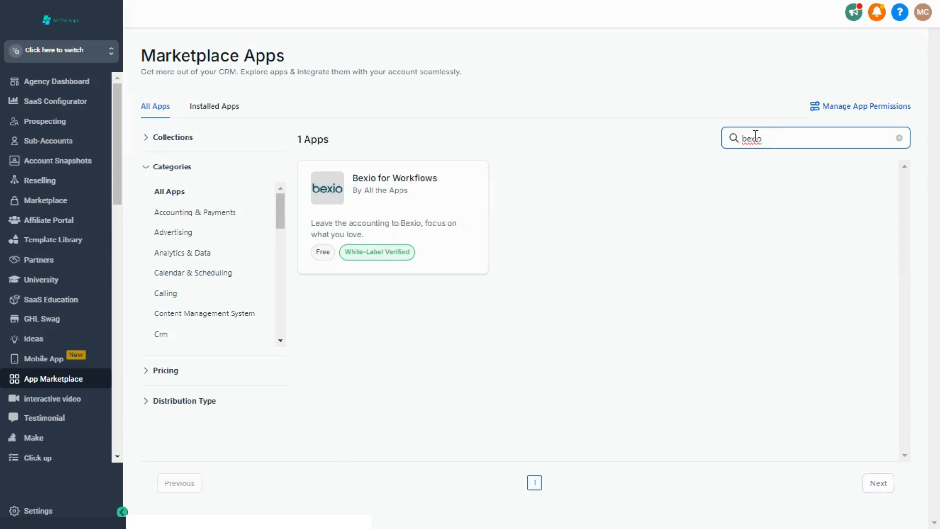
Open the Bexio for Workflows app page from the 'bexio' marketplace search results
click(460, 191)
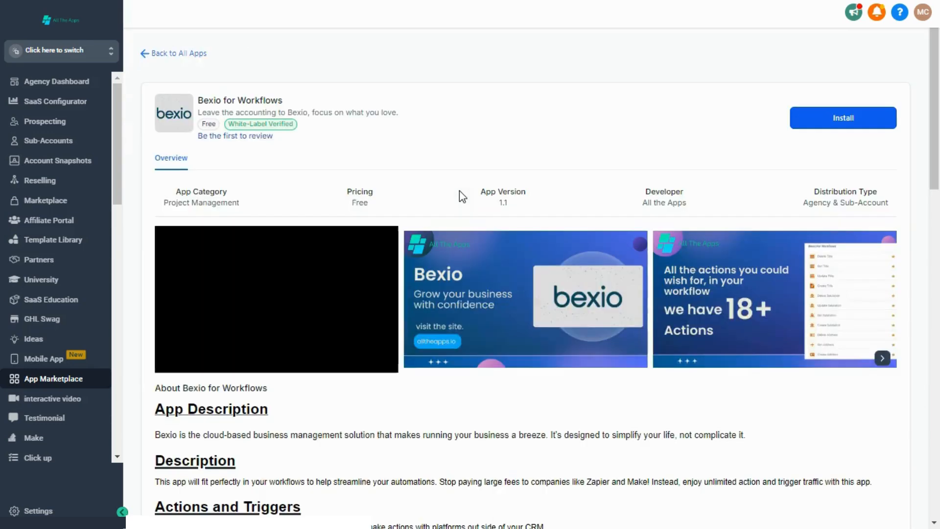
Start installing Bexio for Workflows for the single sub-account found by searching 'ali'
click(865, 111)
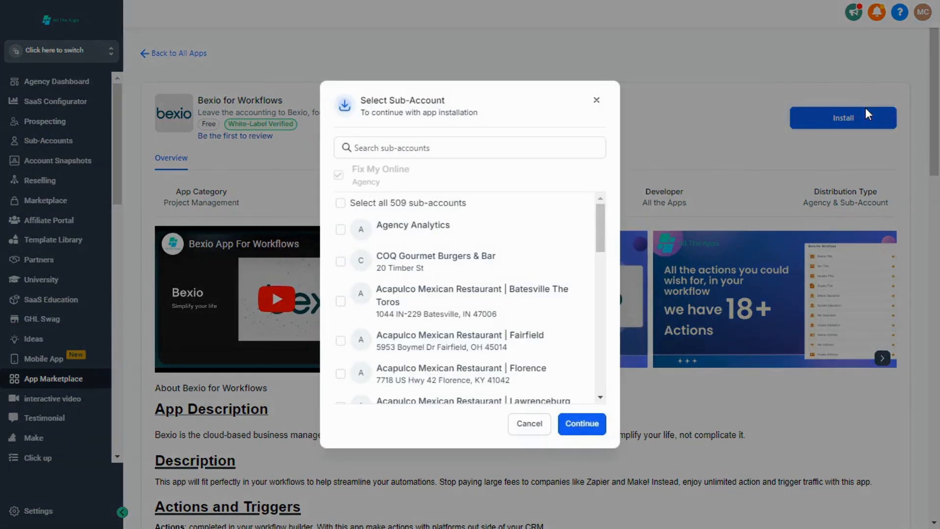
click(340, 203)
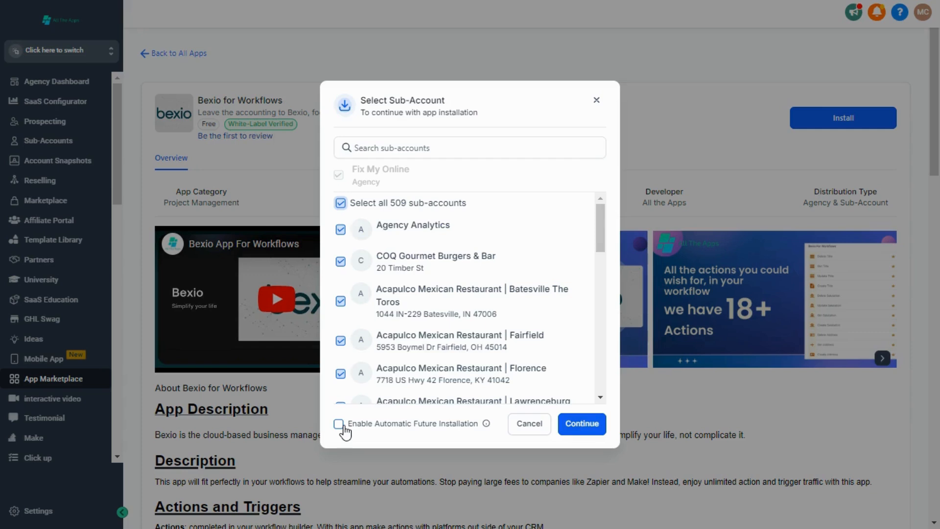
click(340, 203)
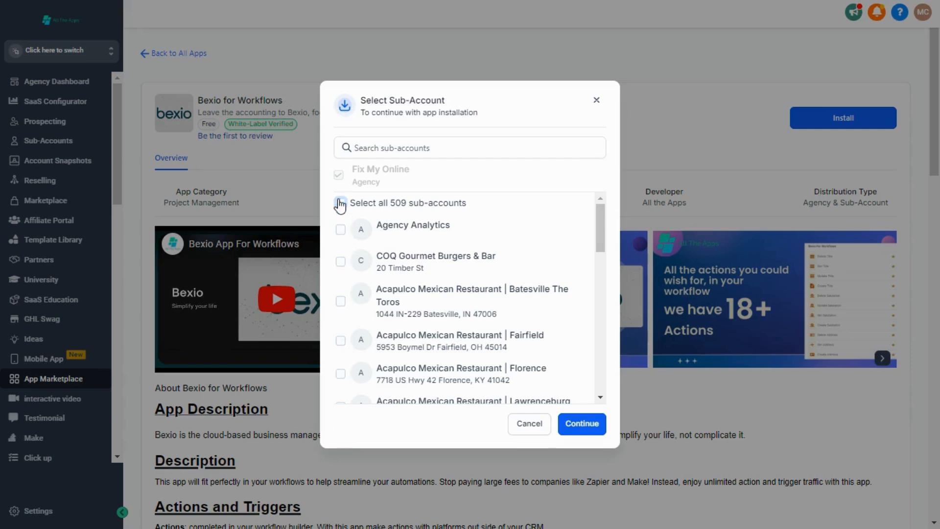
click(408, 149)
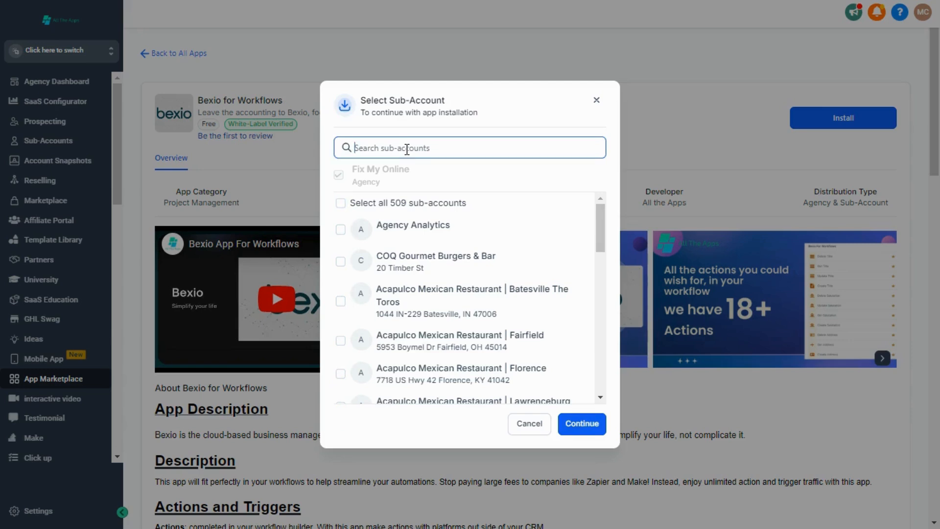
text(ali)
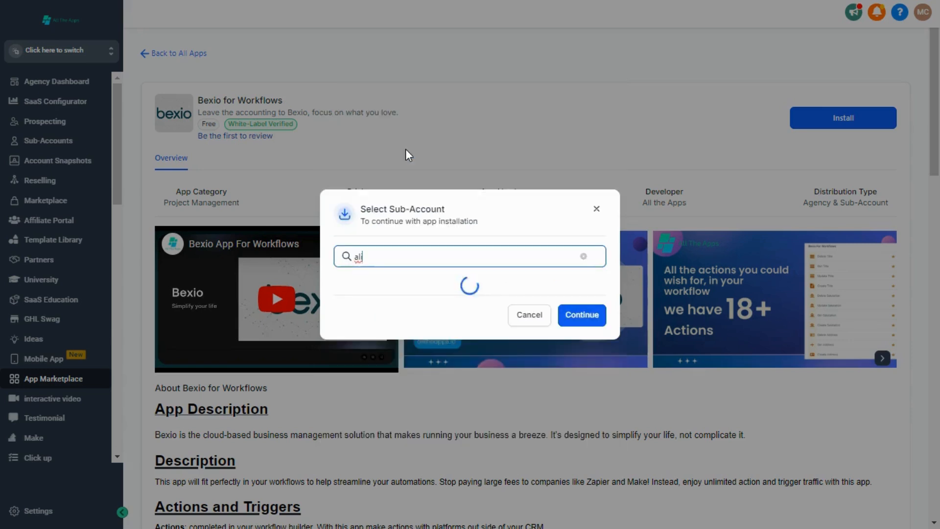
click(417, 273)
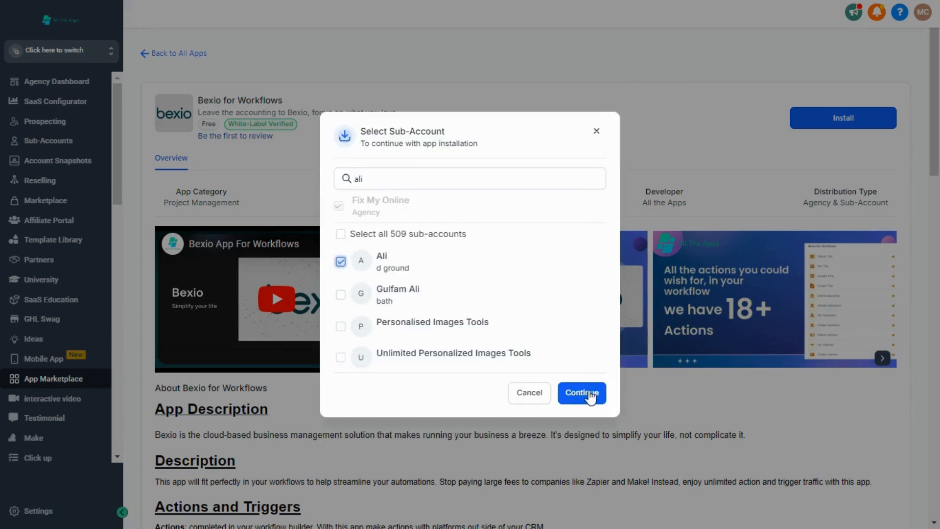
click(591, 395)
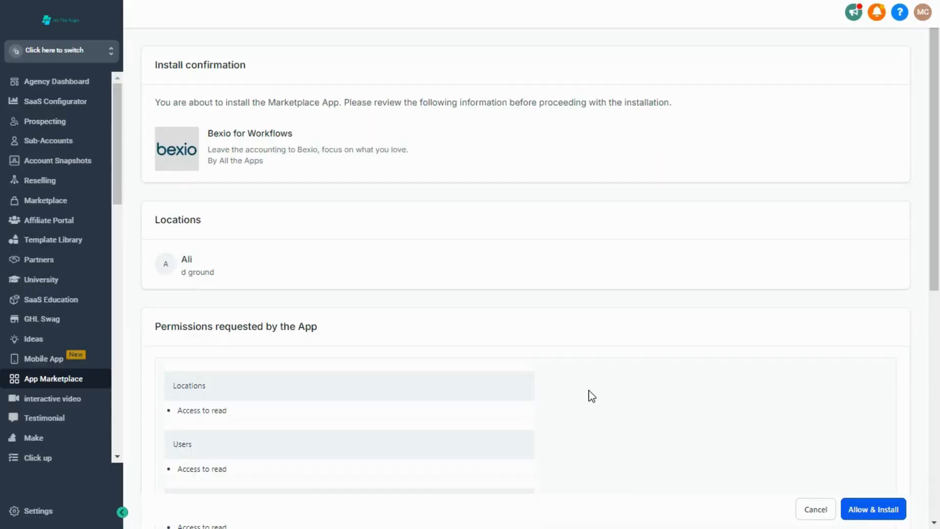
Approve the permissions with Allow & Install so the app installs to one sub-account
click(864, 510)
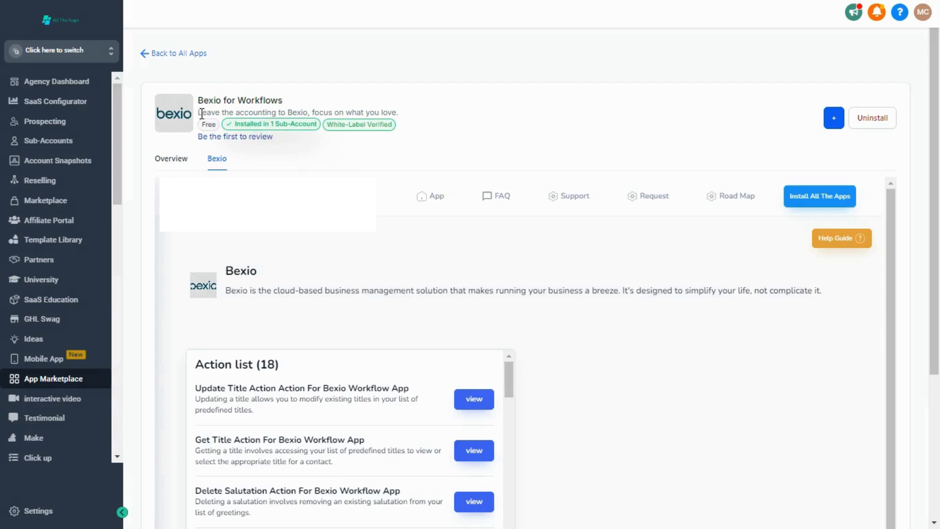
Switch into the sub-account found by searching 'al' and go to App Configuration
click(55, 59)
text(ali)
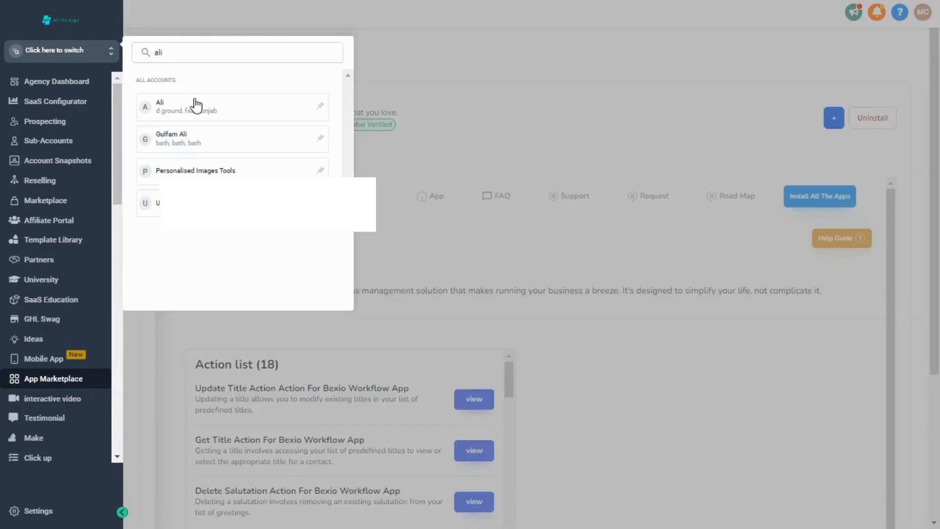
click(193, 100)
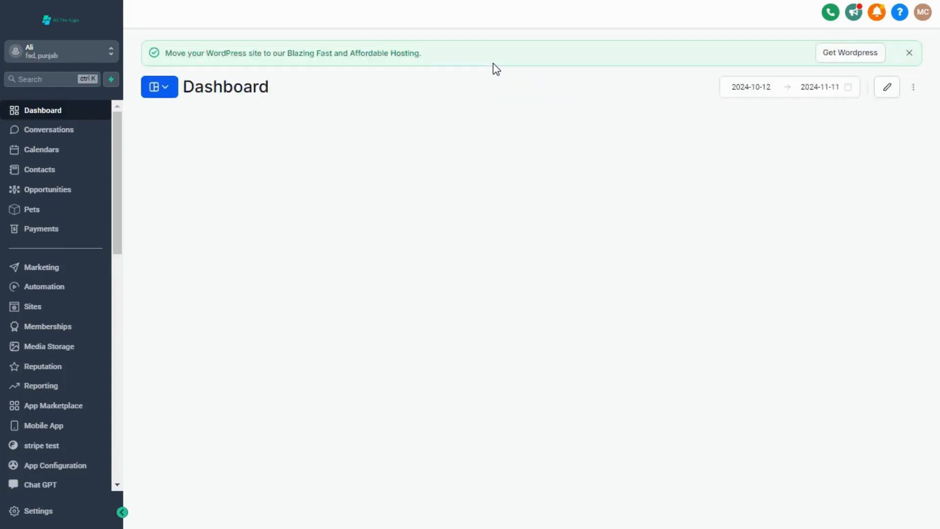
click(32, 470)
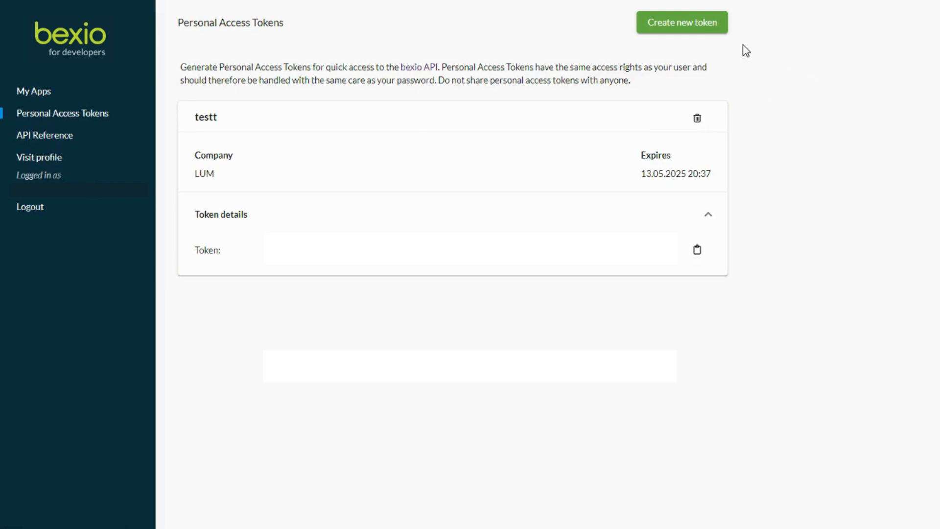
Start a new personal access token and inspect its Token name and Company fields
click(701, 30)
click(299, 139)
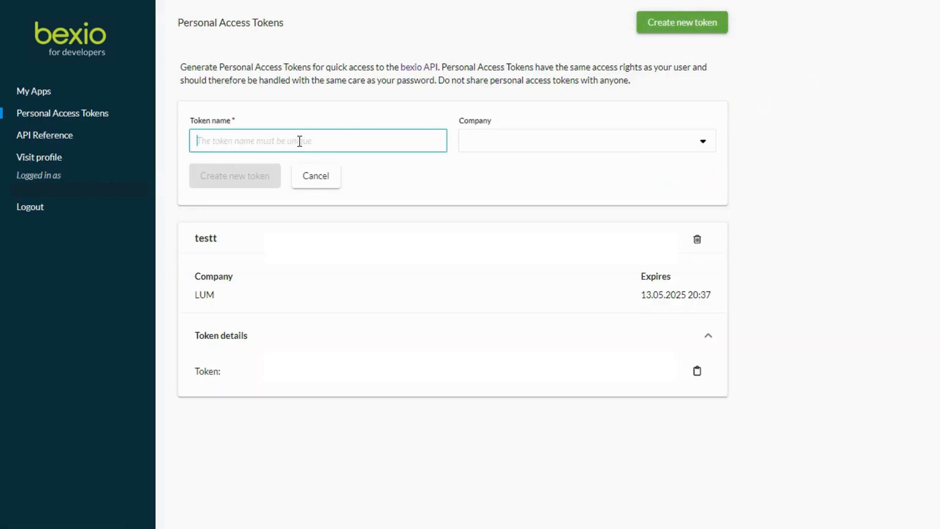
click(533, 146)
click(534, 146)
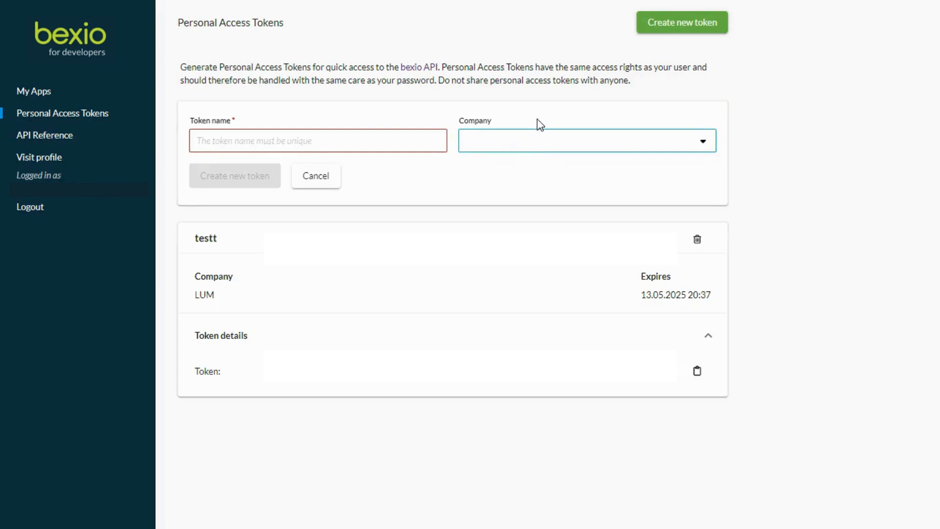
click(227, 184)
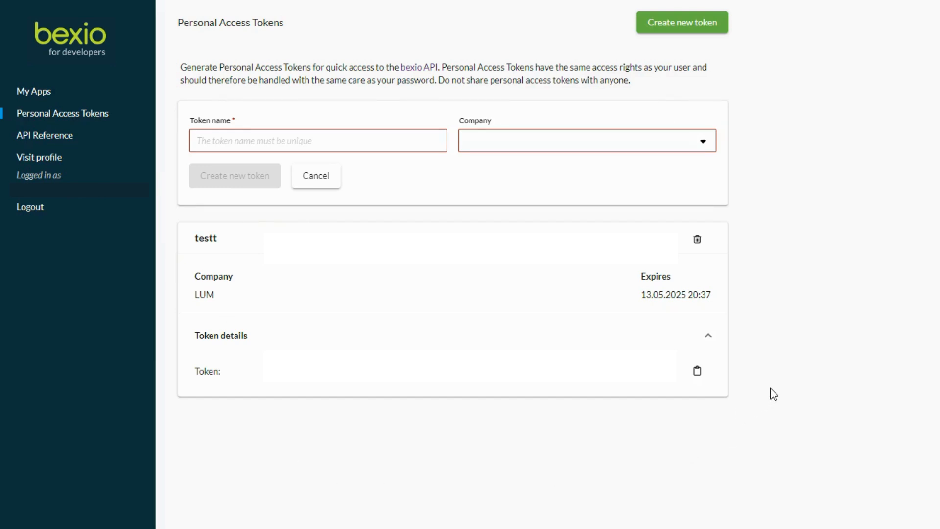
Save the copied bexio access token as the Bexio Api Key, then go to Automation
click(696, 375)
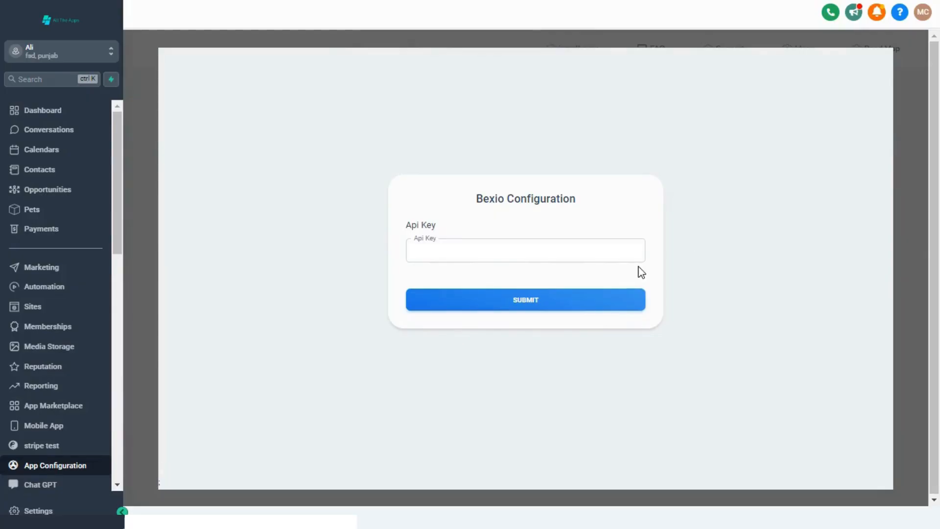
click(562, 305)
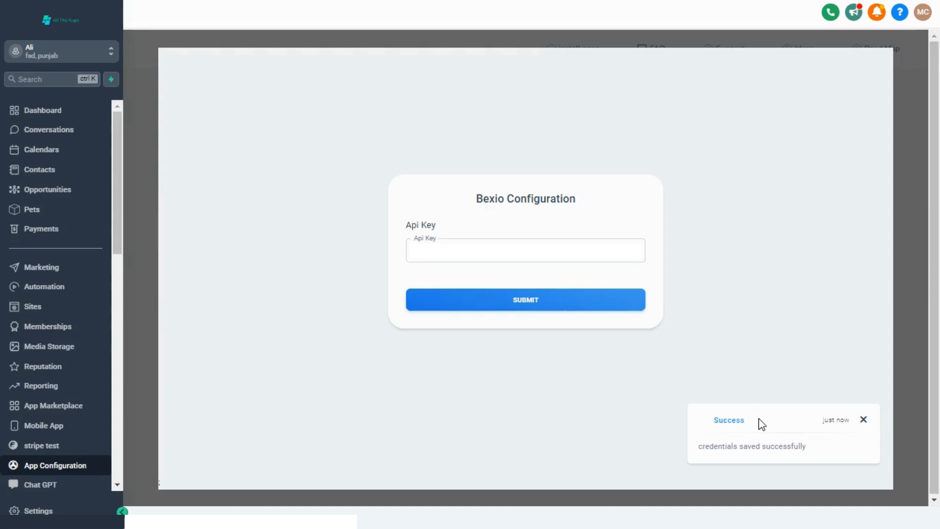
click(44, 284)
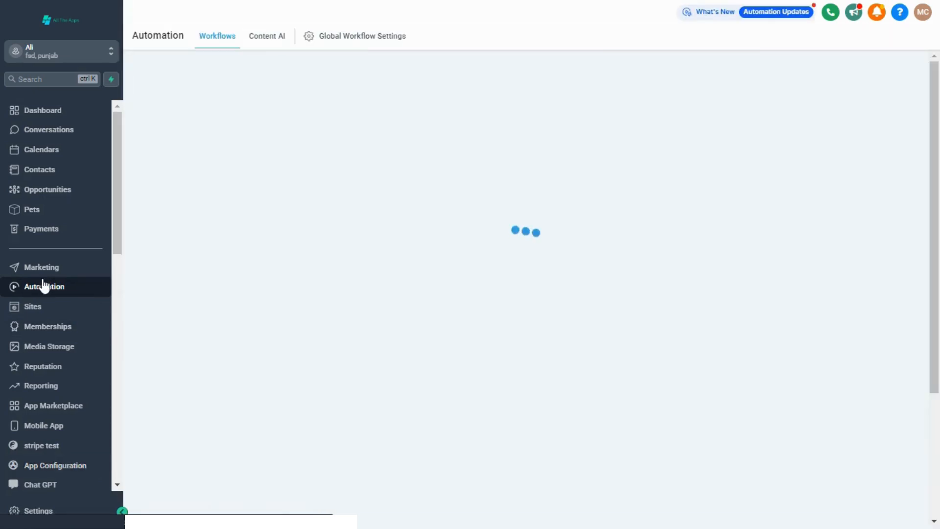
Start a new workflow from scratch and search the page for 'bexio'
click(856, 91)
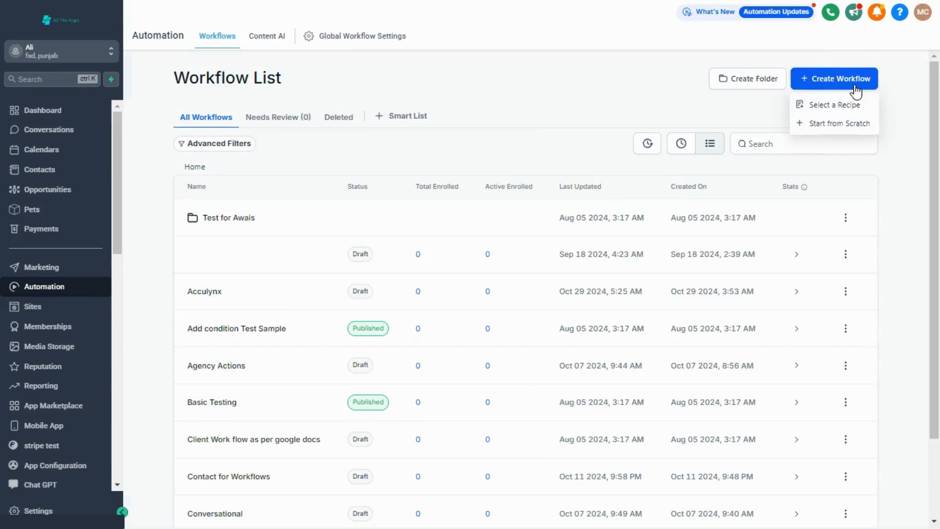
click(820, 123)
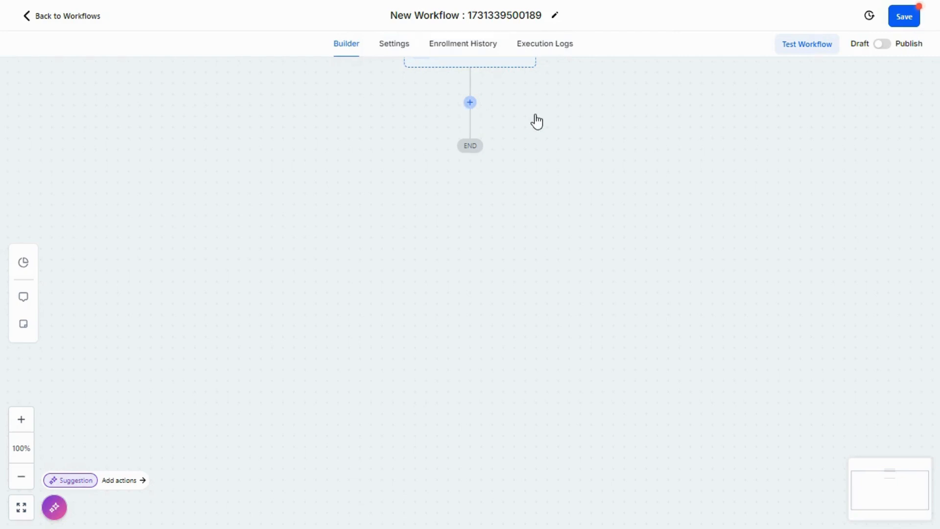
key(ctrl+f)
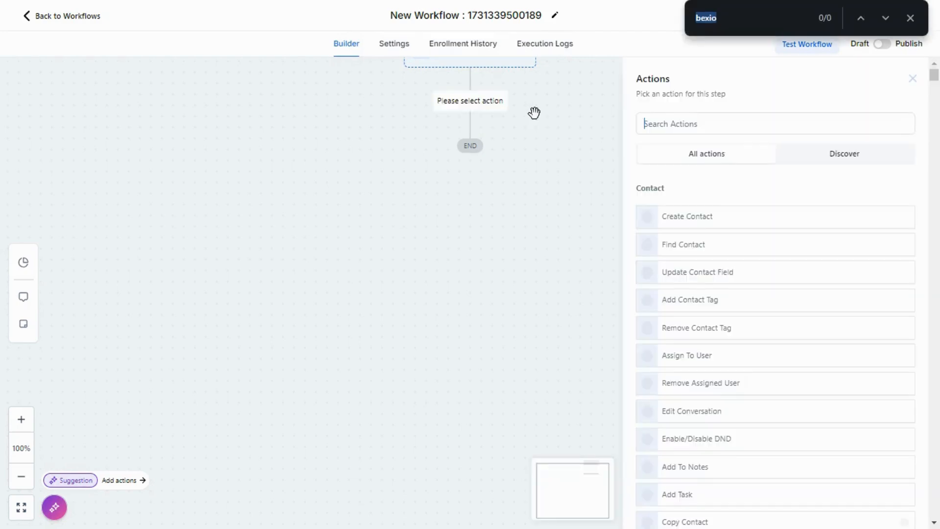
click(887, 21)
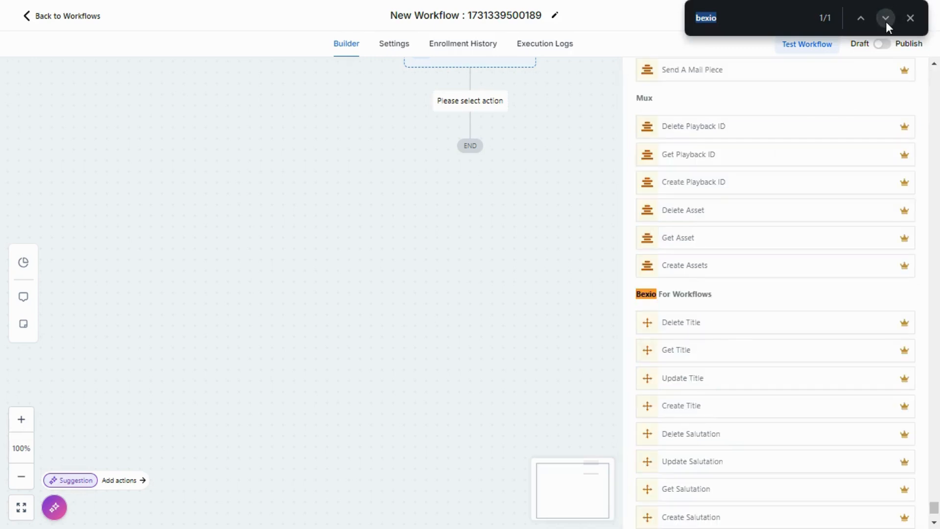
scroll(753, 327, down, 5)
scroll(753, 328, up, 4)
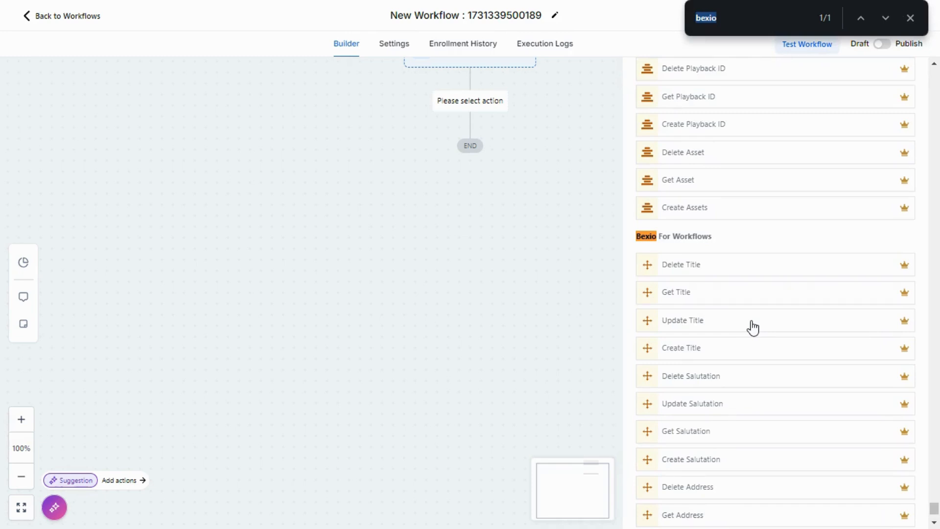
Add the Bexio For Workflows Create Title action as the workflow's step
click(934, 523)
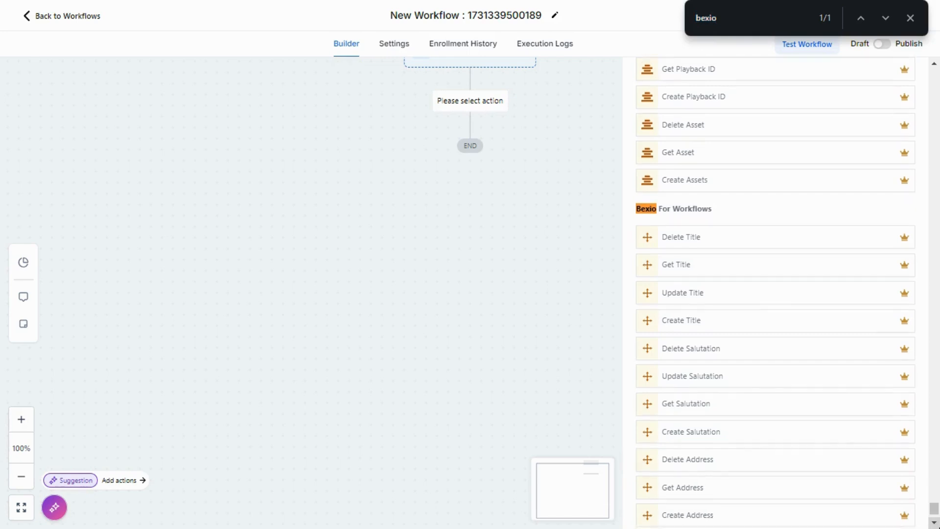
click(935, 523)
click(934, 523)
click(936, 525)
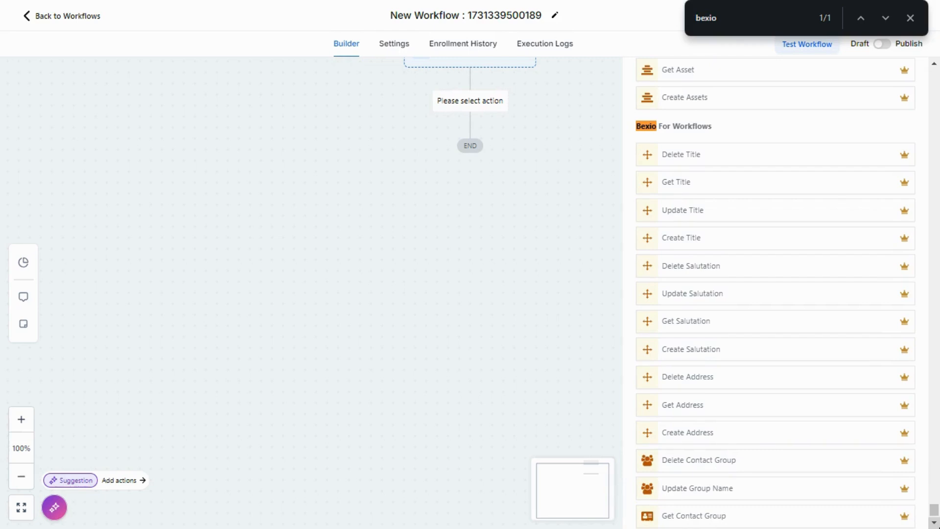
click(934, 523)
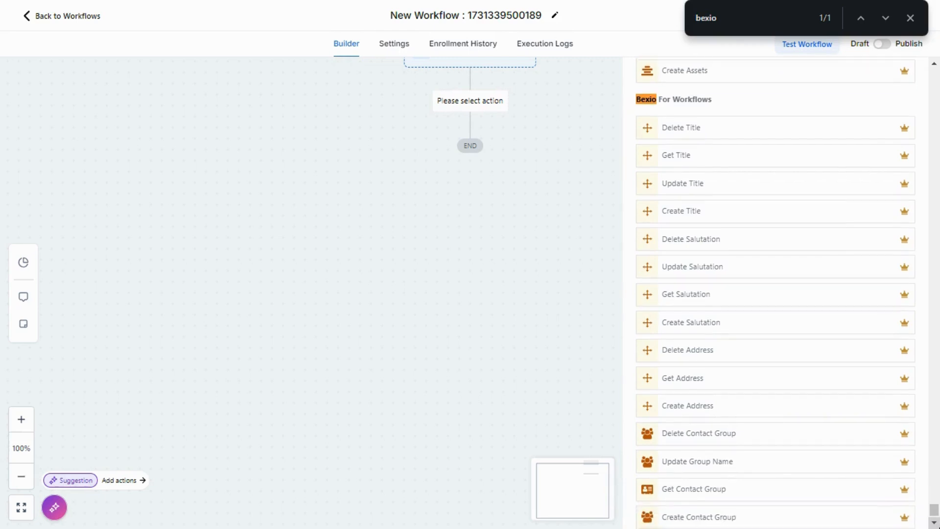
click(935, 523)
click(934, 523)
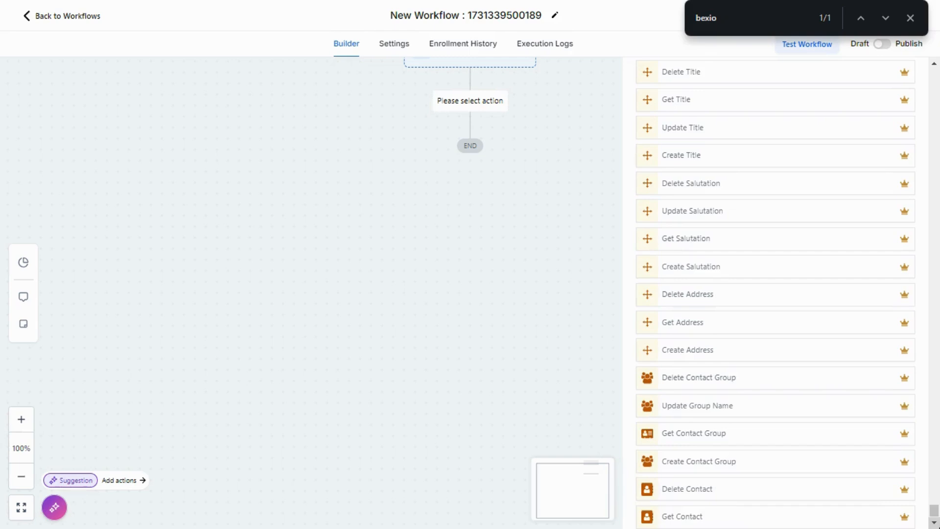
click(935, 523)
click(934, 523)
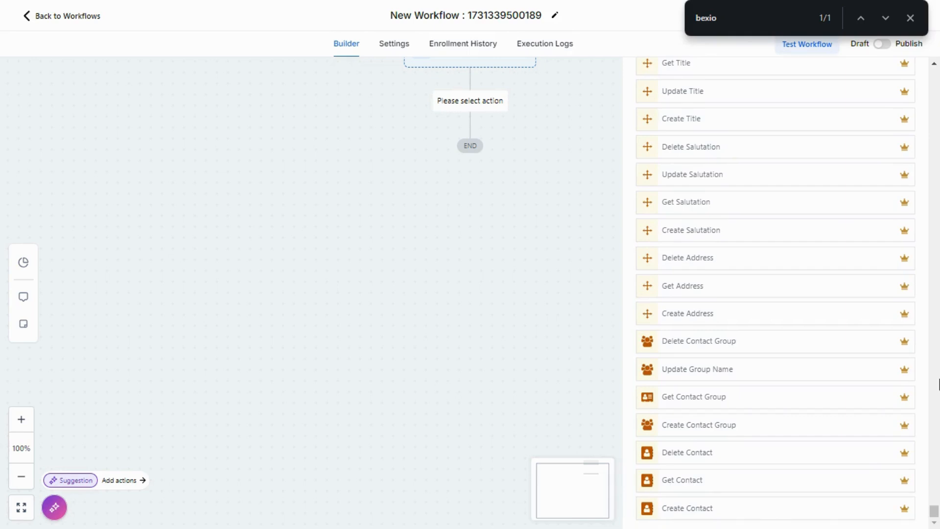
click(933, 65)
click(934, 67)
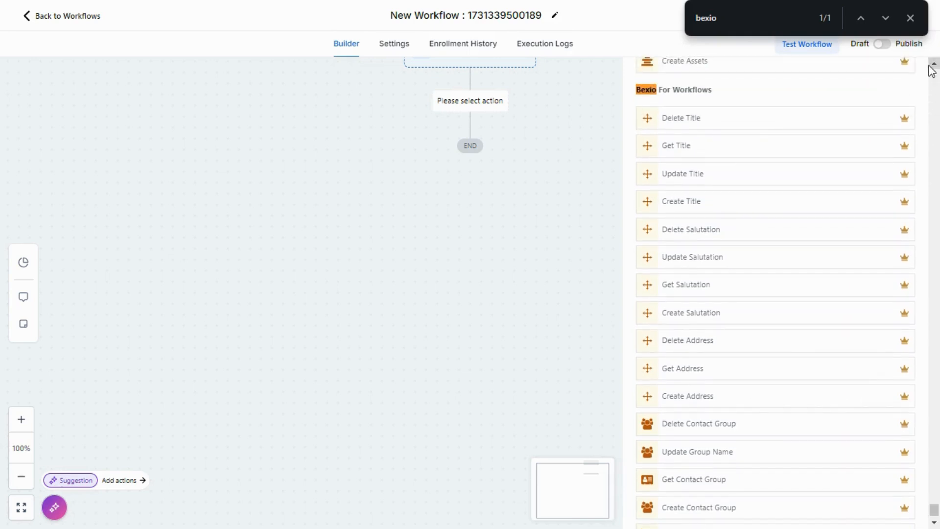
click(710, 209)
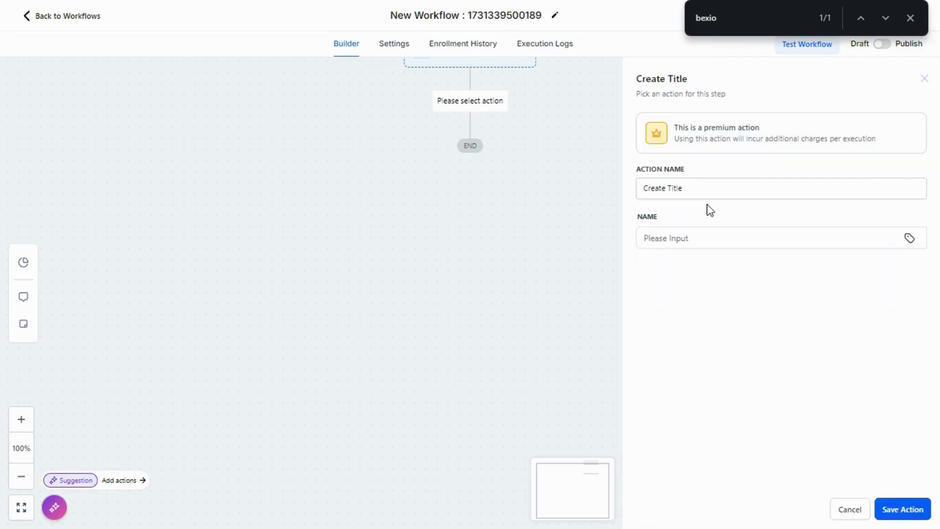
Set the Create Title name to test1, save it as step #2, and save the workflow
click(682, 239)
text(tst)
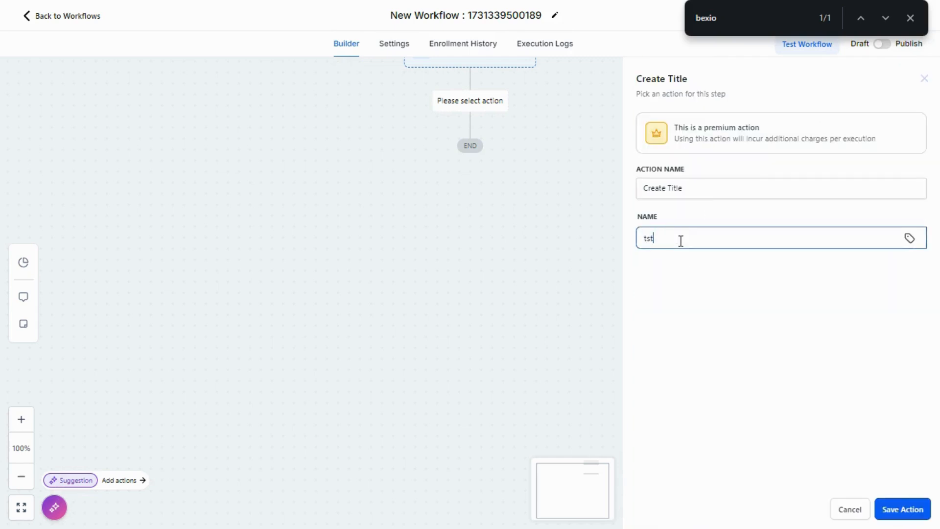
key(BackSpace)
key(BackSpace)
key(BackSpace)
text(test)
click(903, 510)
click(910, 17)
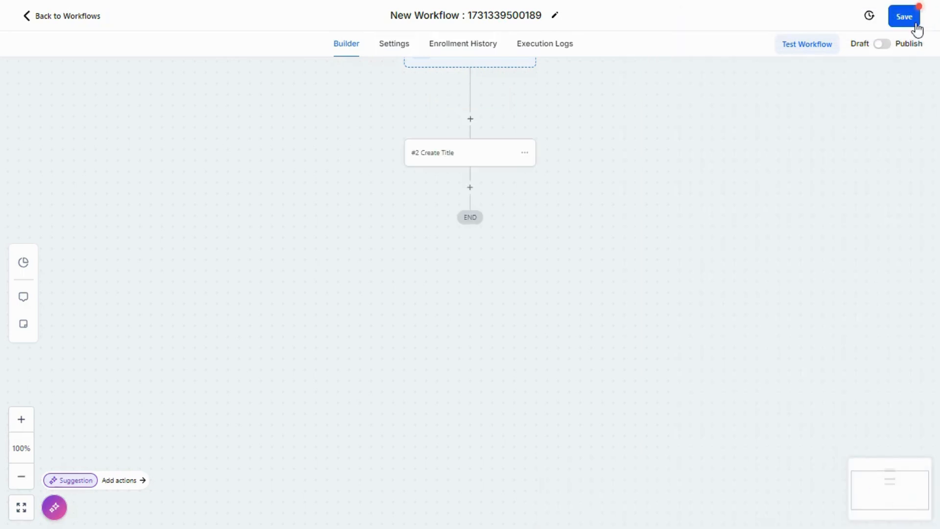
click(903, 17)
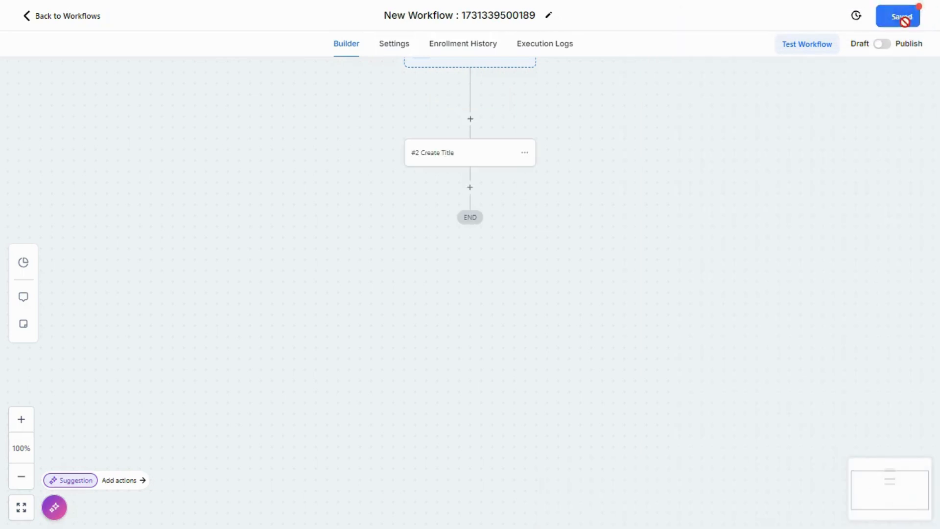
Test-run the workflow on the first contact in the list
click(800, 51)
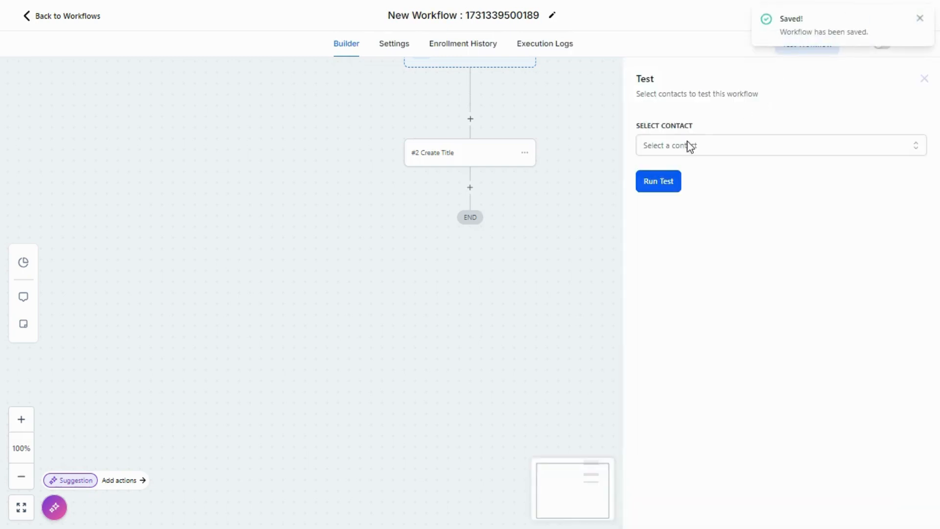
click(690, 144)
click(710, 212)
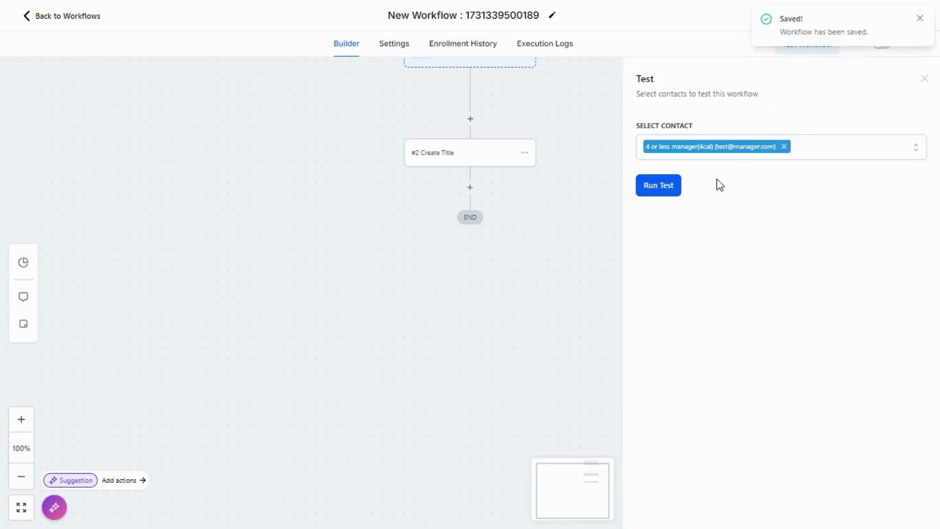
click(655, 185)
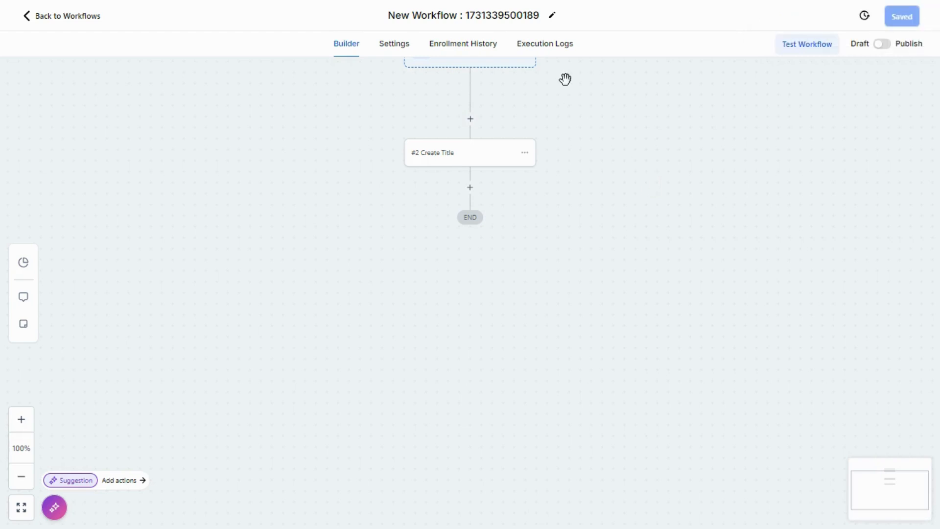
Open Execution Logs and refresh to see #2 Create Title executed and the run finished
click(544, 47)
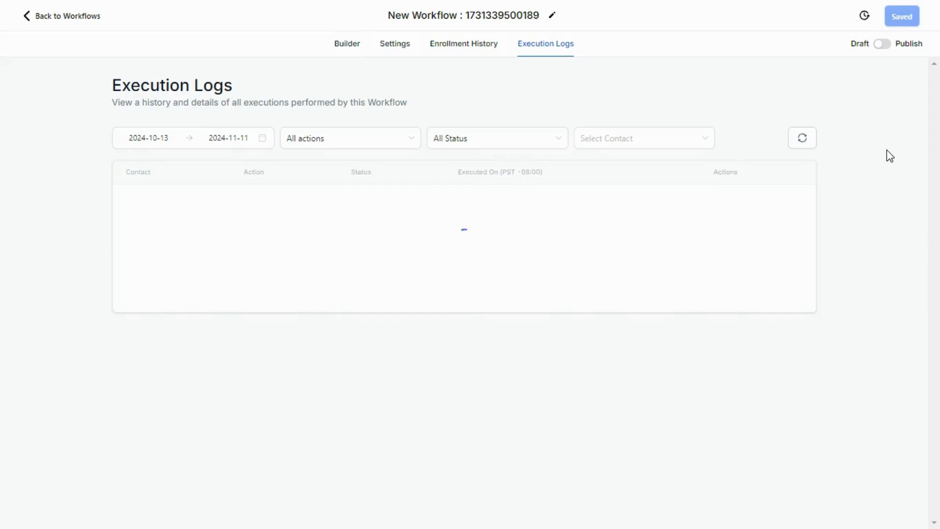
click(789, 146)
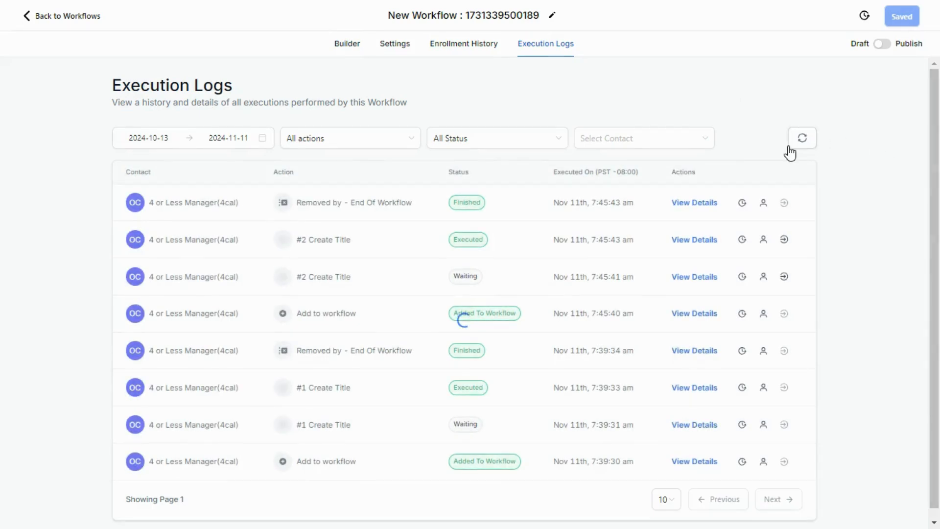